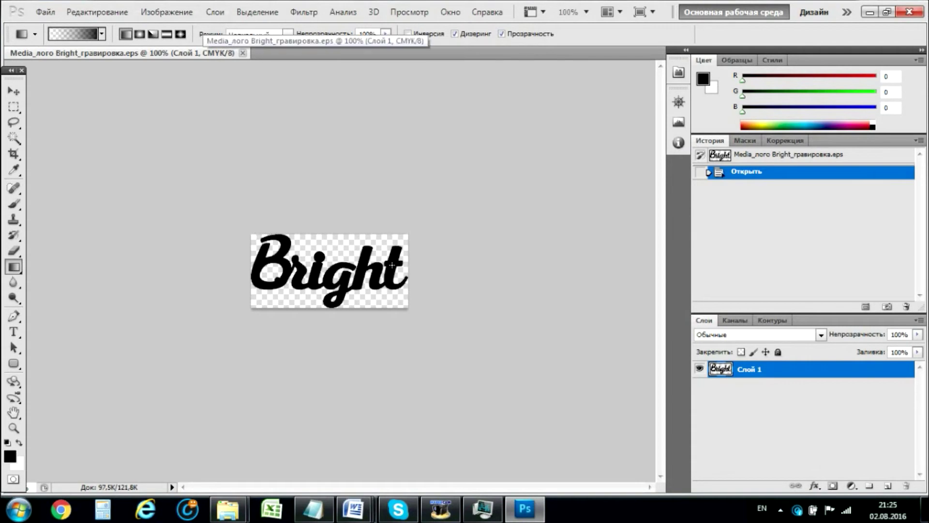
Resize the canvas of the Bright logo image to 9 cm wide and 5 cm high.
{"action": "left_click", "coordinate": [164, 12]}
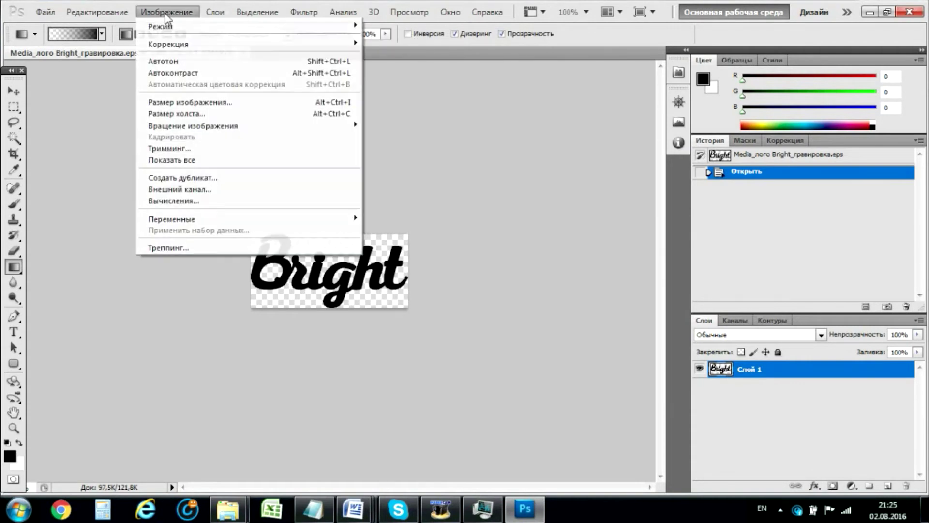
{"action": "left_click", "coordinate": [203, 114]}
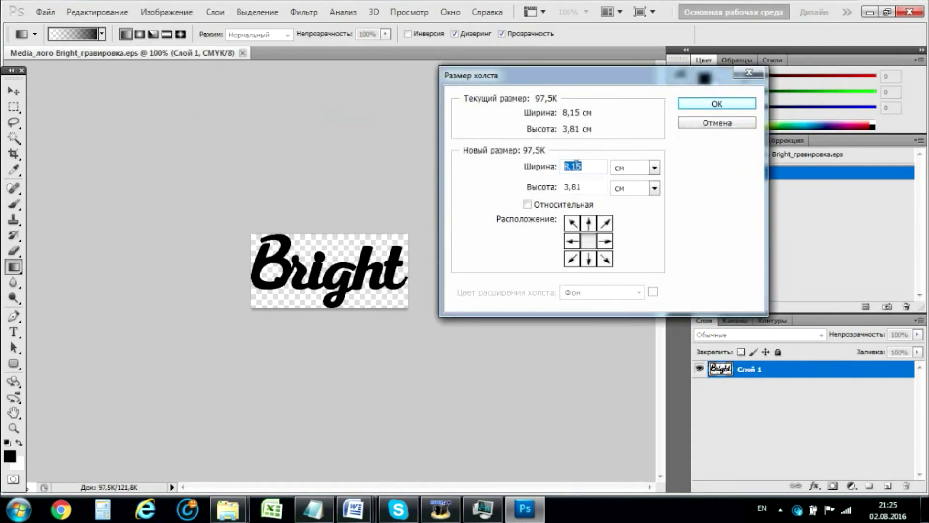
{"action": "type", "text": "9"}
{"action": "key", "text": "Tab"}
{"action": "type", "text": "5"}
{"action": "left_click", "coordinate": [725, 102]}
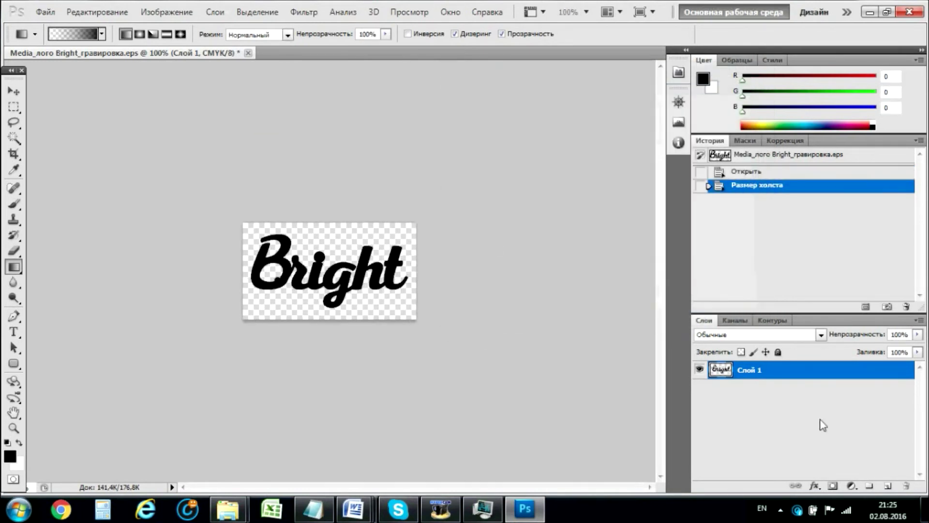
Create a new layer filled with white using the Paint Bucket and move it beneath the logo layer.
{"action": "left_click", "coordinate": [880, 486]}
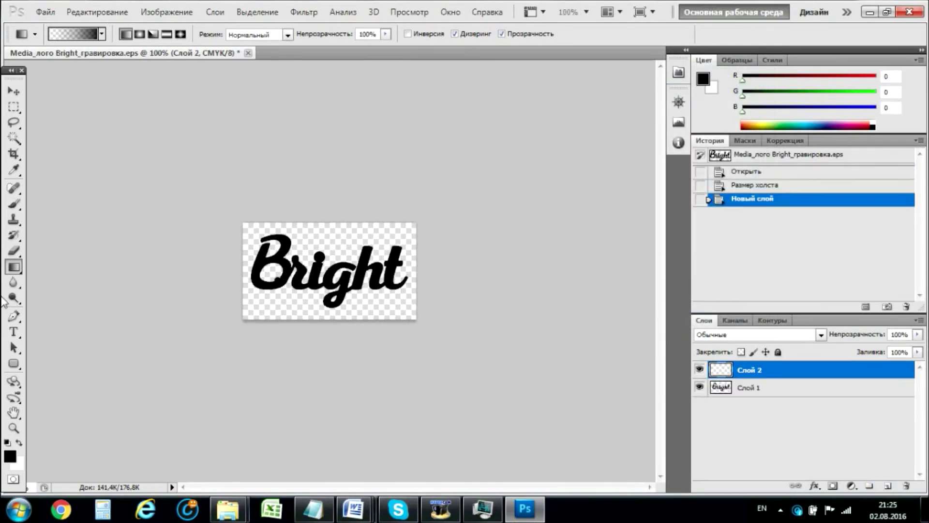
{"action": "right_click", "coordinate": [20, 263]}
{"action": "left_click", "coordinate": [63, 280]}
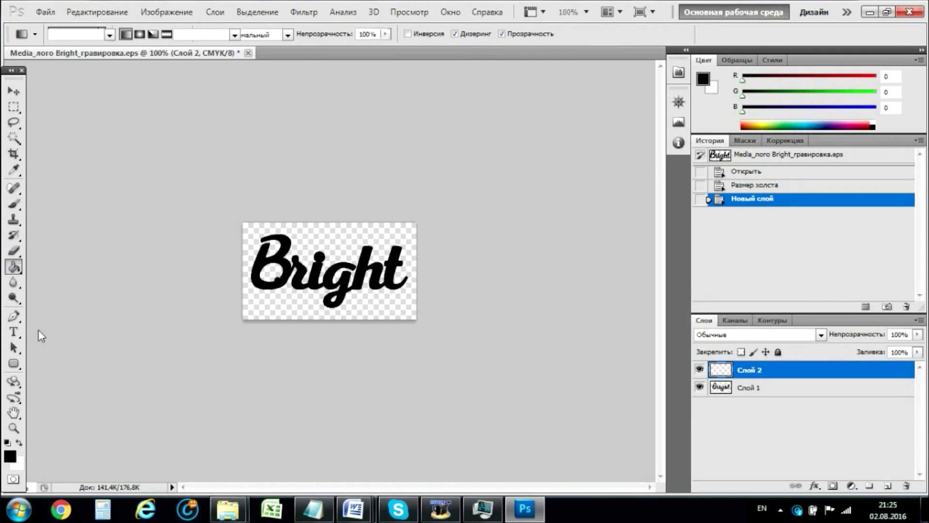
{"action": "left_click", "coordinate": [10, 459]}
{"action": "left_click", "coordinate": [728, 219]}
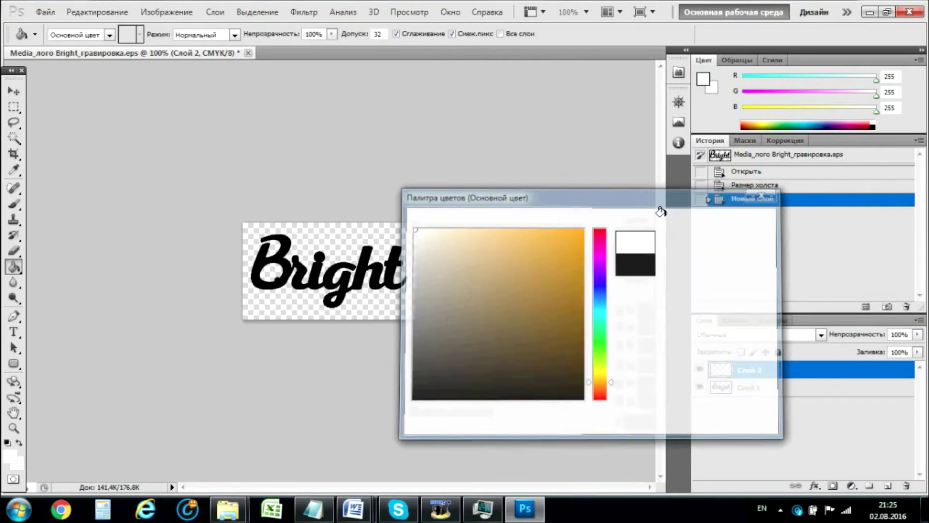
{"action": "left_click", "coordinate": [387, 303]}
{"action": "left_click_drag", "start_coordinate": [764, 370], "coordinate": [765, 397]}
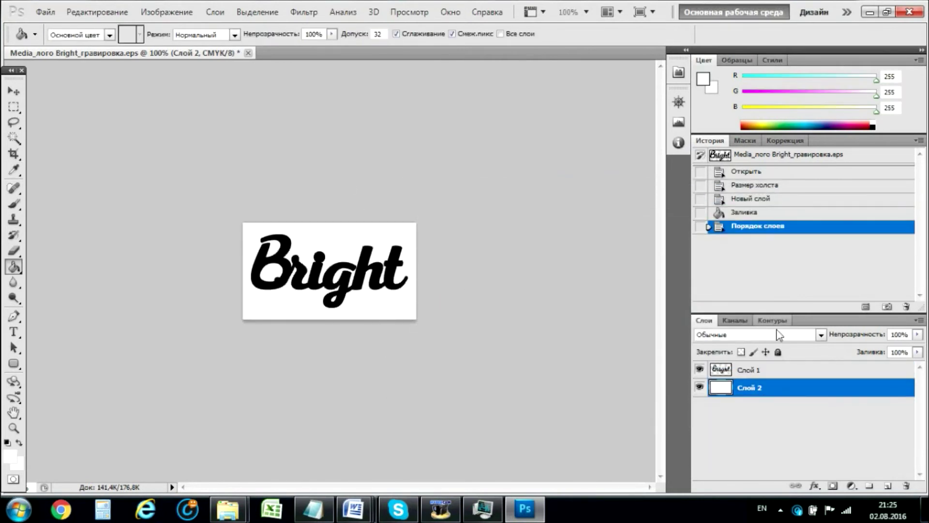
Add a Stroke (Обводка) layer style to the logo layer with a size of 1 px.
{"action": "right_click", "coordinate": [756, 371]}
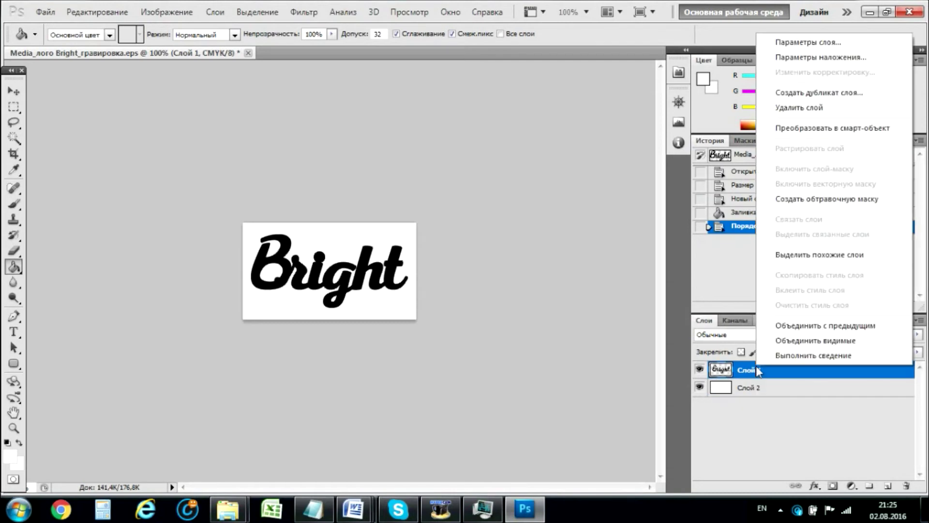
{"action": "left_click", "coordinate": [820, 60]}
{"action": "left_click_drag", "start_coordinate": [435, 262], "coordinate": [397, 72]}
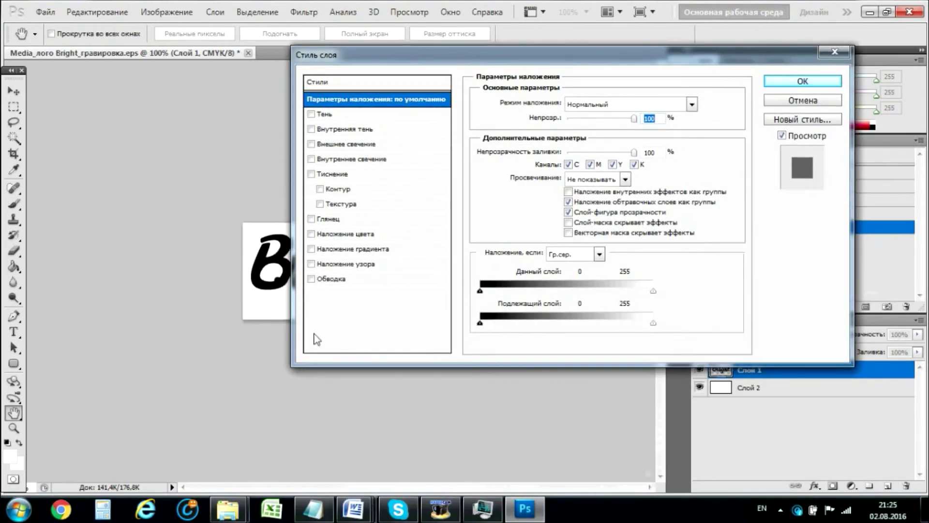
{"action": "left_click", "coordinate": [321, 280]}
{"action": "left_click", "coordinate": [311, 279]}
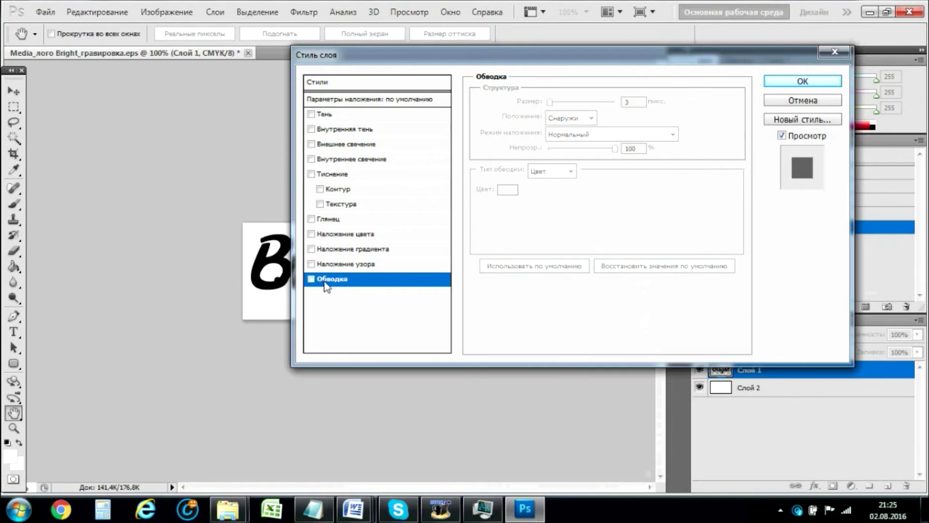
{"action": "left_click", "coordinate": [311, 279]}
{"action": "double_click", "coordinate": [627, 102]}
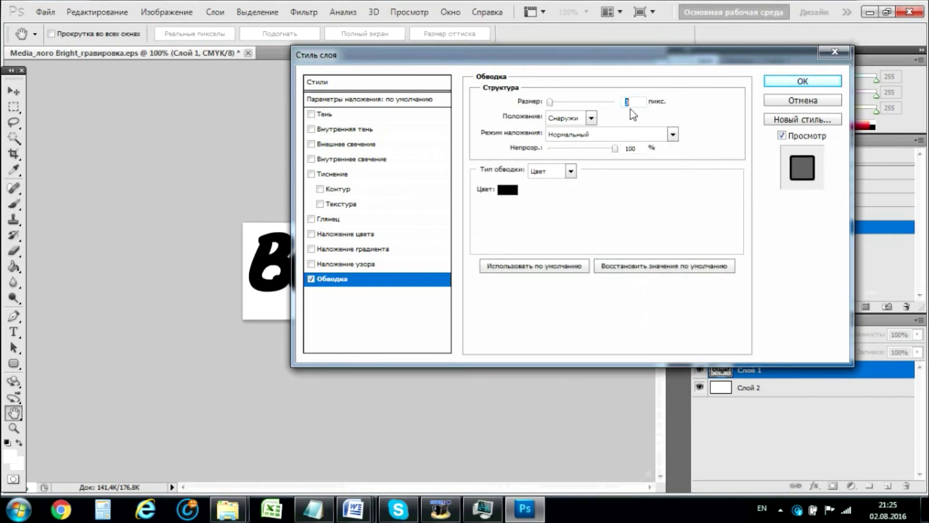
{"action": "type", "text": "1"}
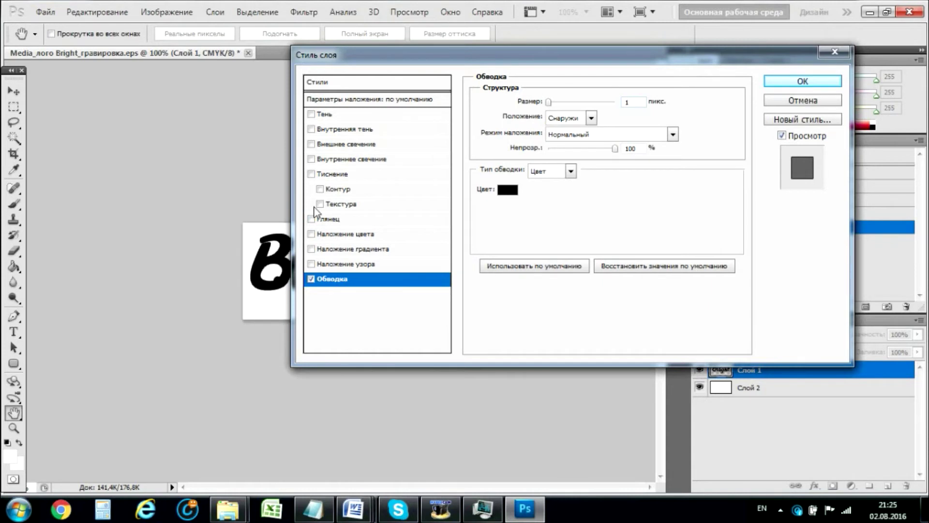
Enable Inner Glow (Внутреннее свечение) on the logo layer with Normal blend mode and white as the glow colour.
{"action": "left_click", "coordinate": [321, 162]}
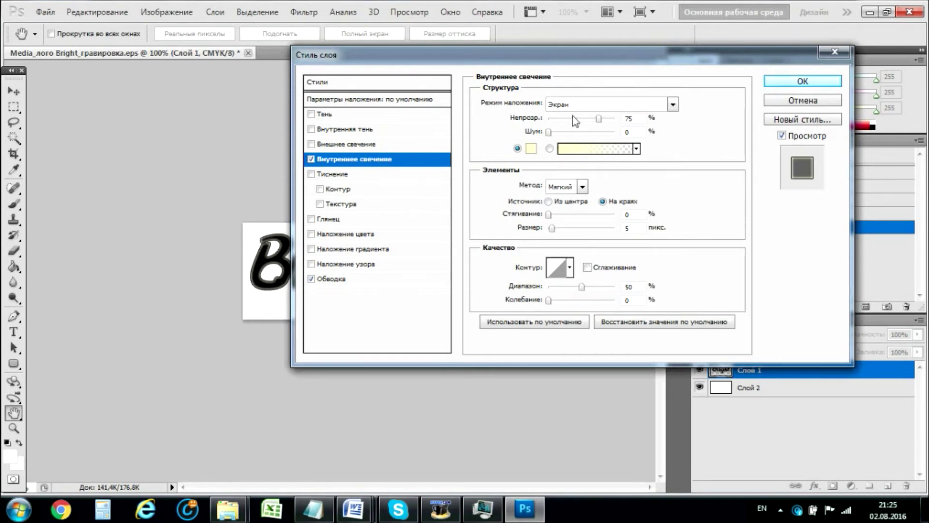
{"action": "left_click", "coordinate": [565, 101]}
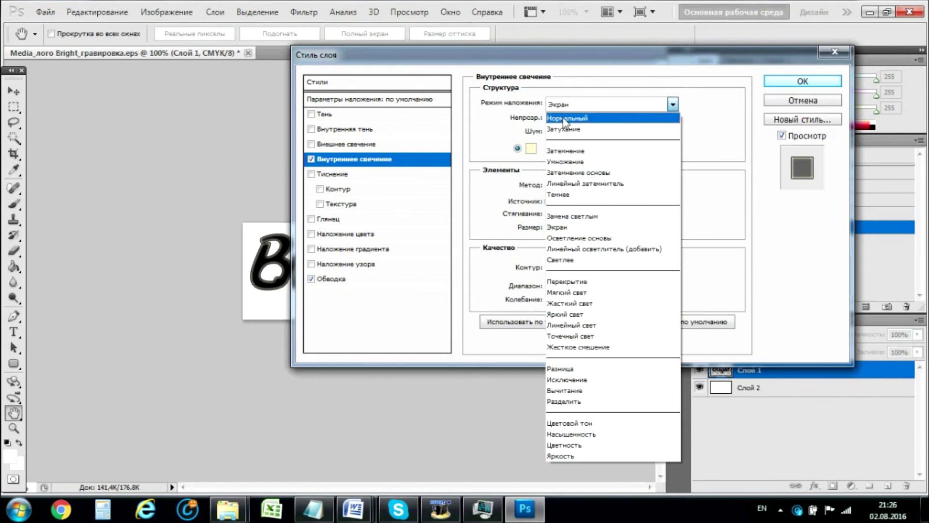
{"action": "left_click", "coordinate": [562, 117]}
{"action": "left_click", "coordinate": [531, 148]}
{"action": "left_click", "coordinate": [412, 228]}
{"action": "left_click", "coordinate": [726, 218]}
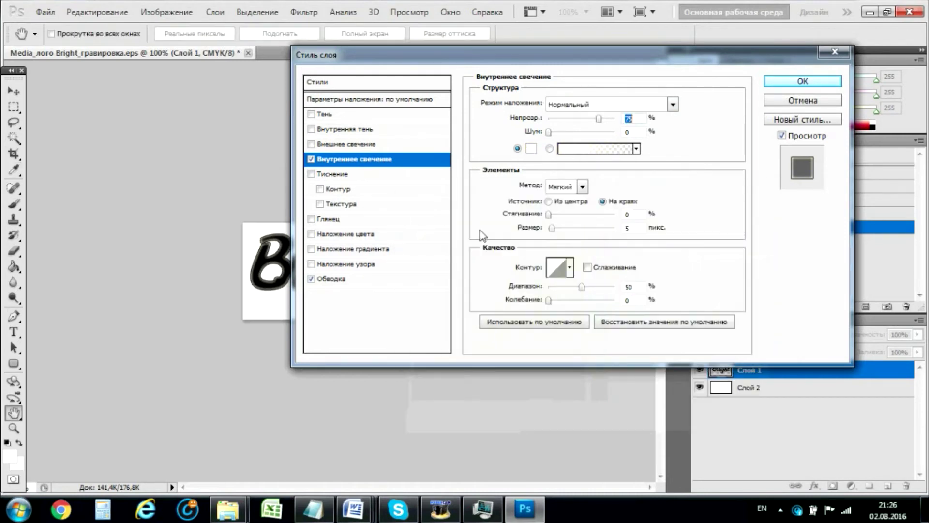
Set the inner glow's size to 196 px and opacity to 100%, and apply the layer style.
{"action": "left_click_drag", "start_coordinate": [561, 229], "coordinate": [601, 228]}
{"action": "left_click_drag", "start_coordinate": [598, 119], "coordinate": [614, 119]}
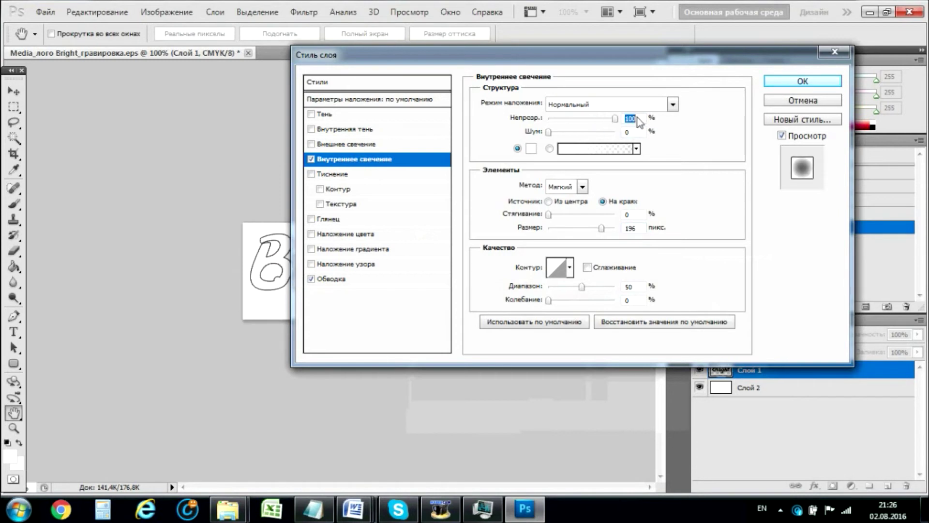
{"action": "left_click", "coordinate": [803, 81]}
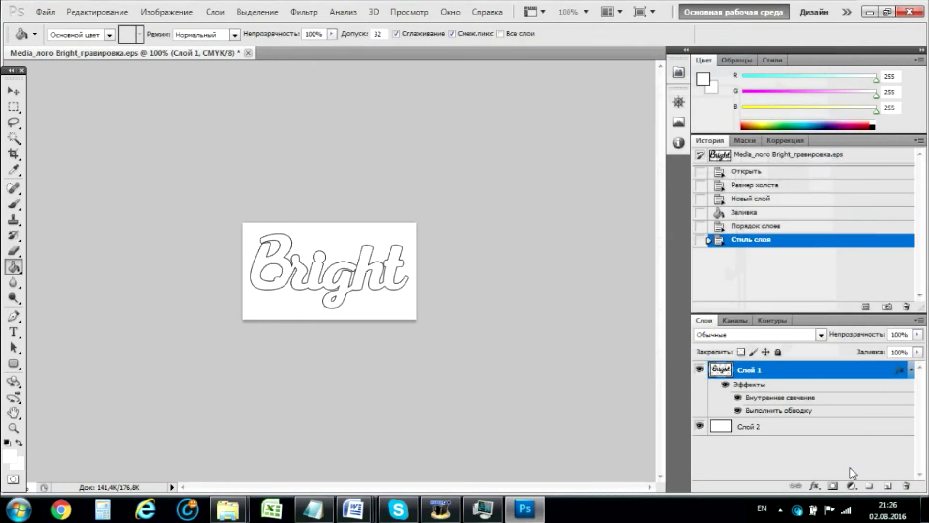
Add a new empty layer above the outlined logo layer.
{"action": "left_click", "coordinate": [586, 14]}
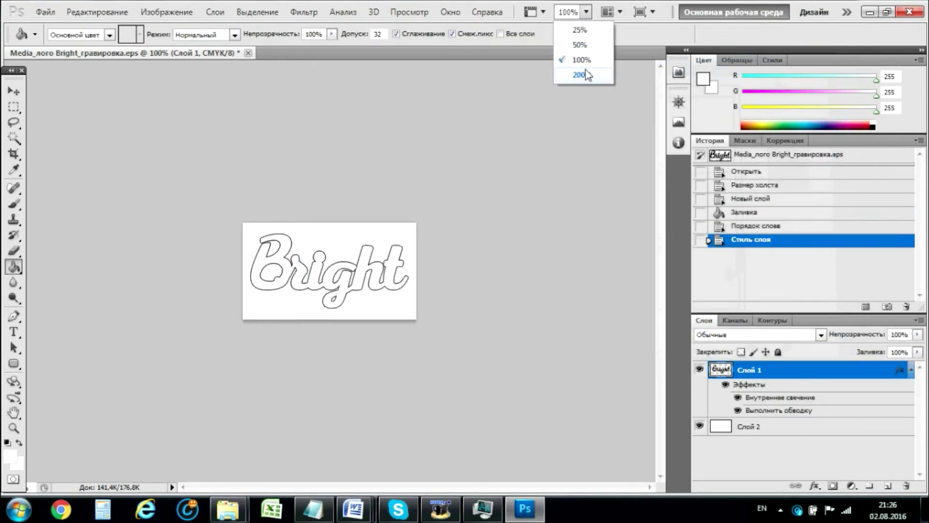
{"action": "left_click", "coordinate": [577, 76]}
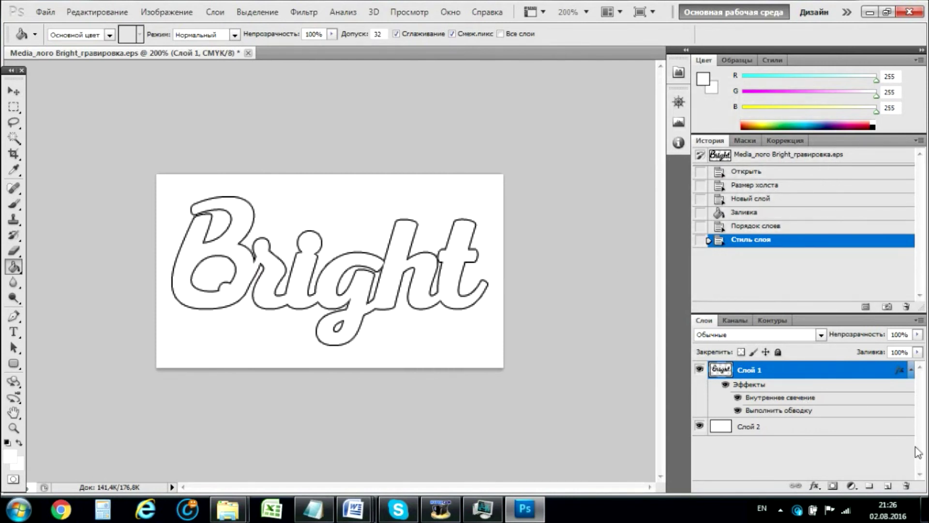
{"action": "left_click", "coordinate": [586, 12]}
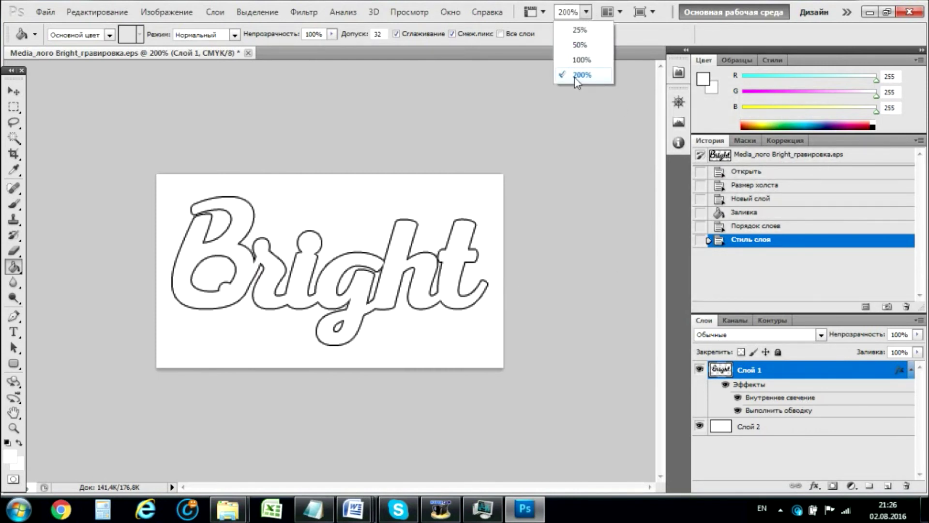
{"action": "left_click", "coordinate": [559, 12]}
{"action": "double_click", "coordinate": [565, 12]}
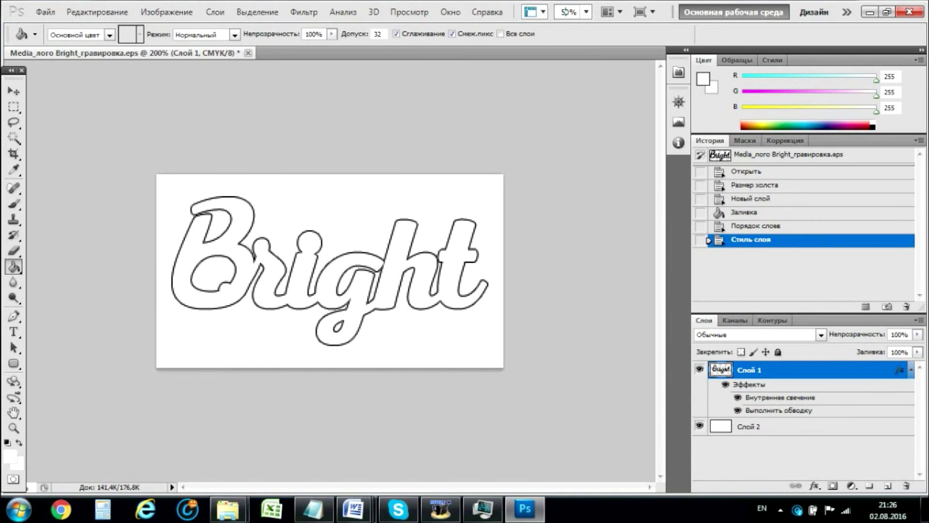
{"action": "key", "text": "Return"}
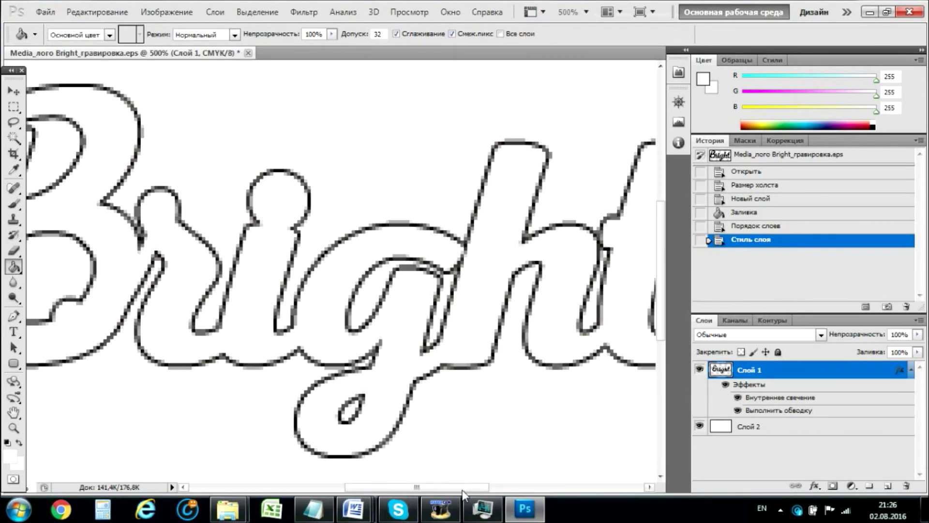
{"action": "left_click_drag", "start_coordinate": [467, 490], "coordinate": [417, 489]}
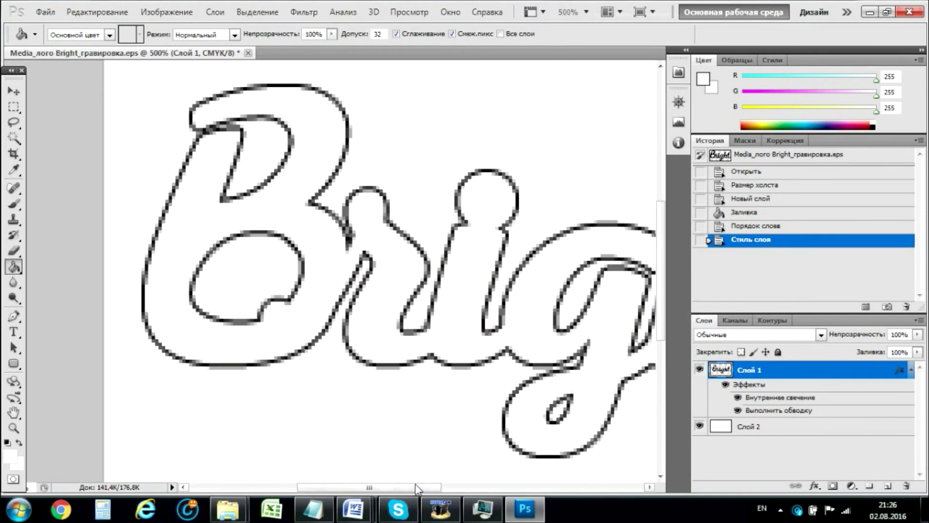
{"action": "left_click", "coordinate": [886, 483]}
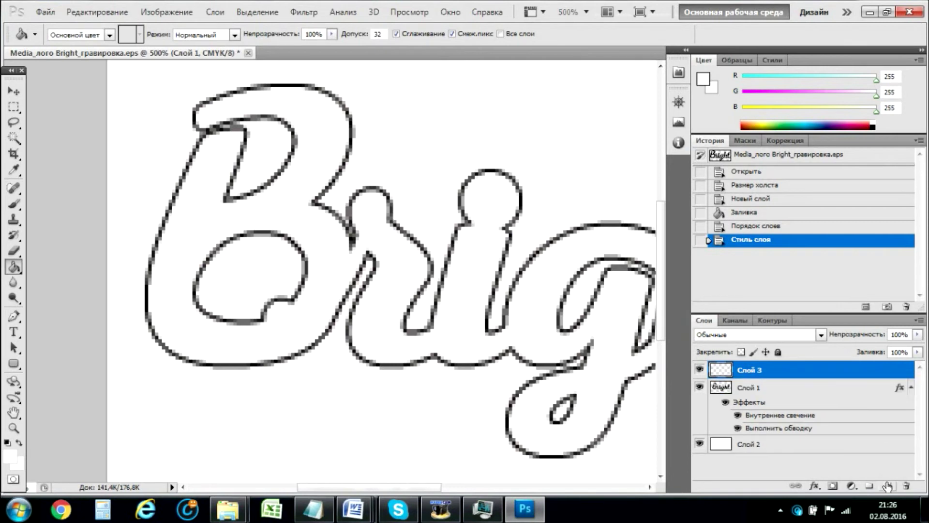
Brush white over the overlapping outlines at the top of the B and where B meets r, enlarging the brush to 5 px.
{"action": "left_click", "coordinate": [14, 204]}
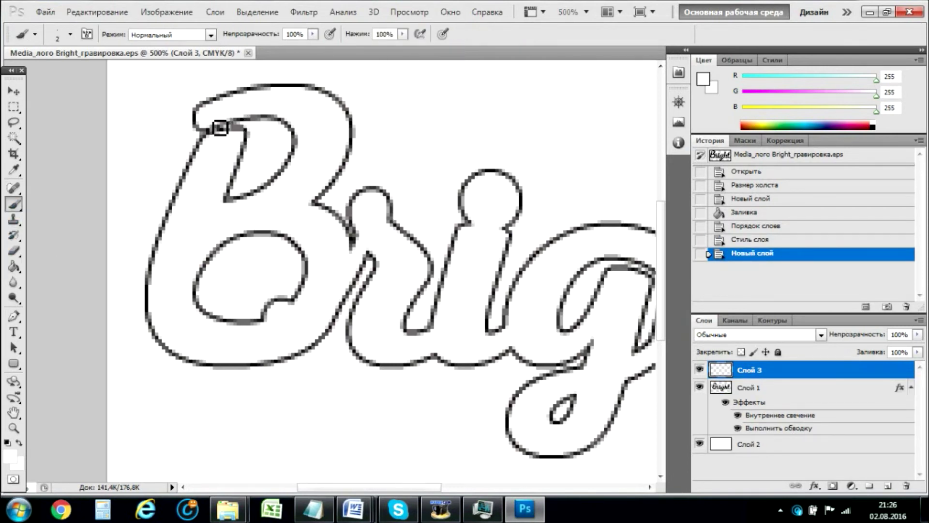
{"action": "mouse_move", "coordinate": [219, 128]}
{"action": "left_mouse_down"}
{"action": "mouse_move", "coordinate": [218, 150]}
{"action": "mouse_move", "coordinate": [233, 124]}
{"action": "mouse_move", "coordinate": [223, 139]}
{"action": "mouse_move", "coordinate": [242, 133]}
{"action": "left_mouse_up"}
{"action": "left_click", "coordinate": [71, 34]}
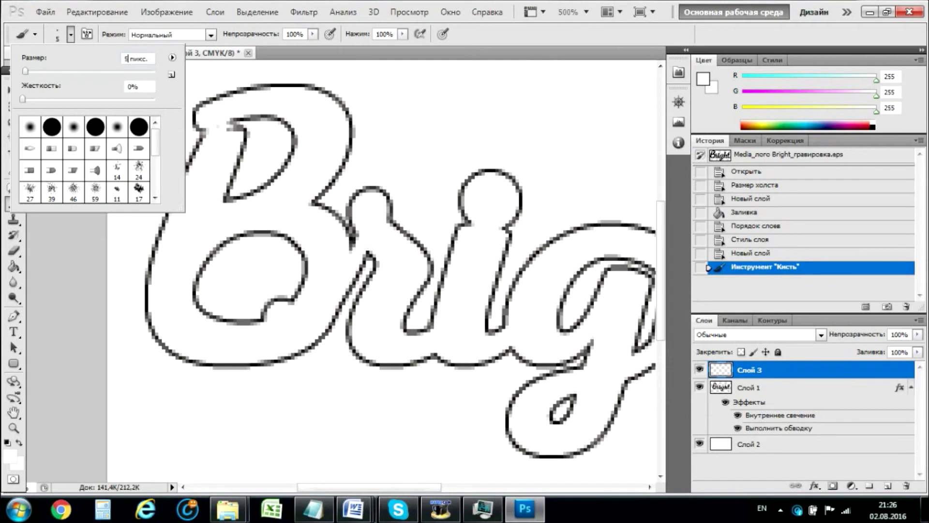
{"action": "left_click", "coordinate": [218, 109]}
{"action": "mouse_move", "coordinate": [221, 118]}
{"action": "left_mouse_down"}
{"action": "mouse_move", "coordinate": [239, 123]}
{"action": "mouse_move", "coordinate": [215, 143]}
{"action": "mouse_move", "coordinate": [213, 130]}
{"action": "mouse_move", "coordinate": [221, 172]}
{"action": "left_mouse_up"}
{"action": "mouse_move", "coordinate": [336, 255]}
{"action": "left_mouse_down"}
{"action": "mouse_move", "coordinate": [353, 248]}
{"action": "mouse_move", "coordinate": [356, 224]}
{"action": "mouse_move", "coordinate": [348, 238]}
{"action": "left_mouse_up"}
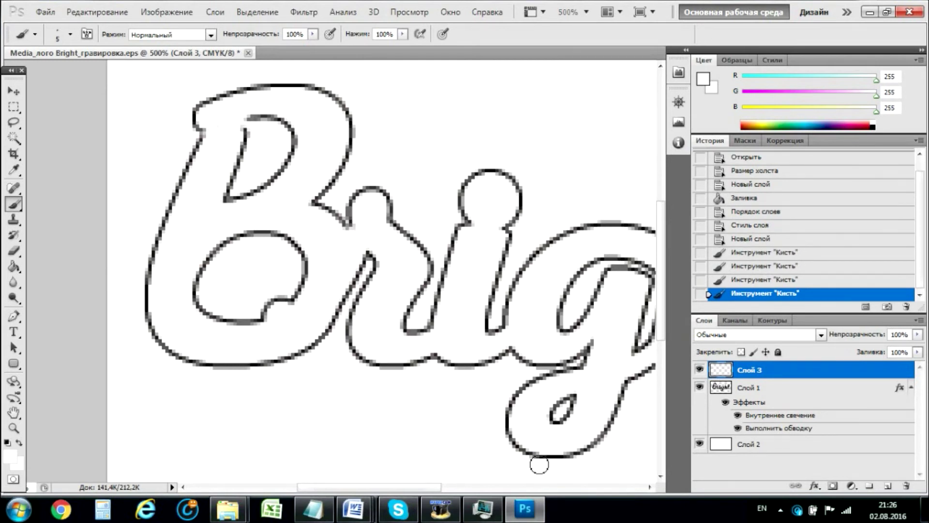
Brush white over the overlapping outlines where the g meets the h and where the h meets the t.
{"action": "left_click_drag", "start_coordinate": [418, 488], "coordinate": [469, 488]}
{"action": "mouse_move", "coordinate": [386, 253]}
{"action": "left_mouse_down"}
{"action": "mouse_move", "coordinate": [386, 276]}
{"action": "mouse_move", "coordinate": [425, 263]}
{"action": "left_mouse_up"}
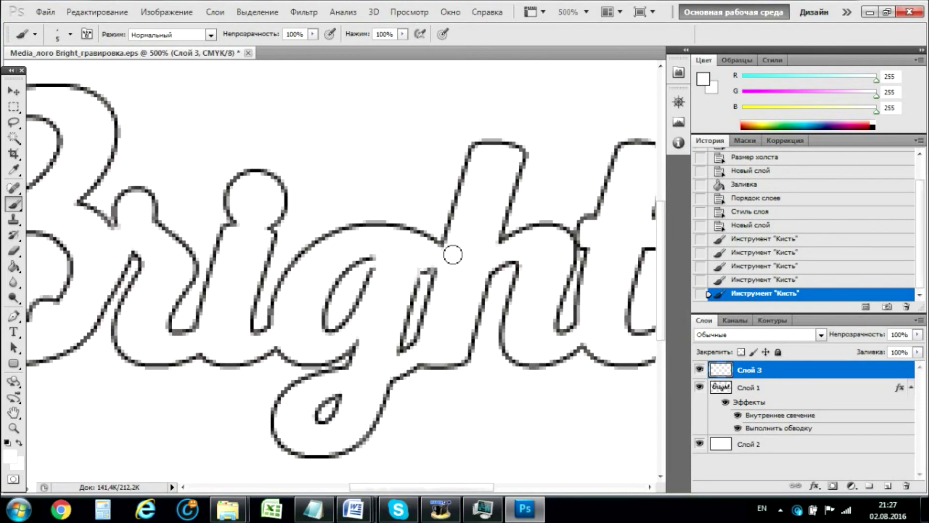
{"action": "left_click_drag", "start_coordinate": [437, 258], "coordinate": [444, 247]}
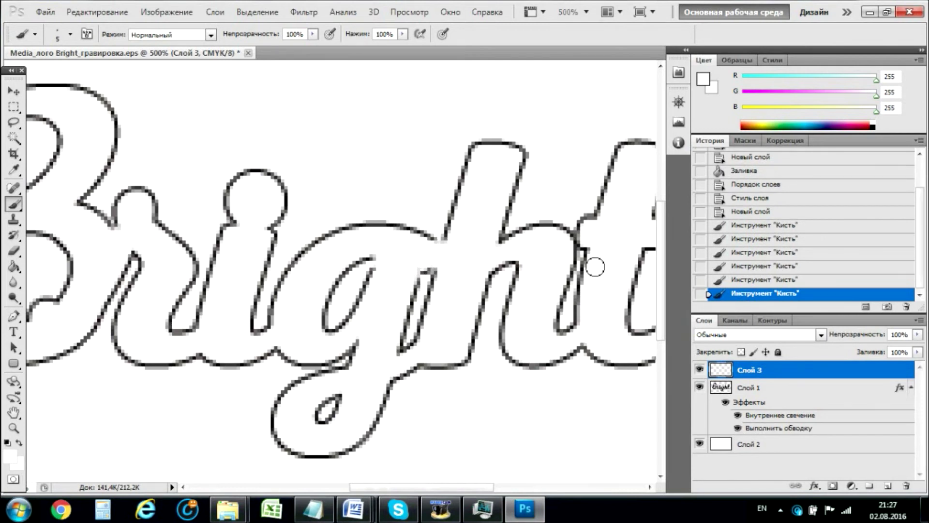
{"action": "mouse_move", "coordinate": [590, 243]}
{"action": "left_mouse_down"}
{"action": "mouse_move", "coordinate": [568, 246]}
{"action": "mouse_move", "coordinate": [582, 243]}
{"action": "mouse_move", "coordinate": [582, 265]}
{"action": "left_mouse_up"}
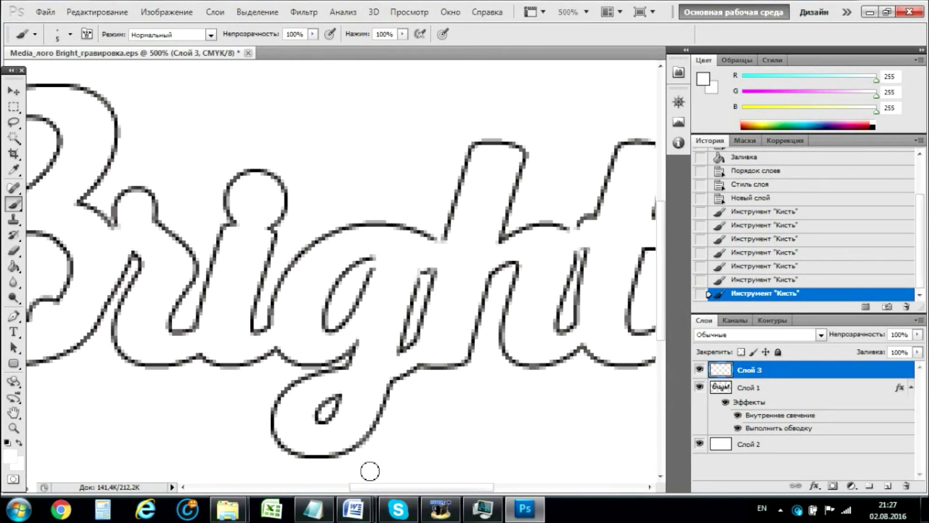
{"action": "left_click_drag", "start_coordinate": [383, 488], "coordinate": [391, 490]}
{"action": "left_click", "coordinate": [530, 236]}
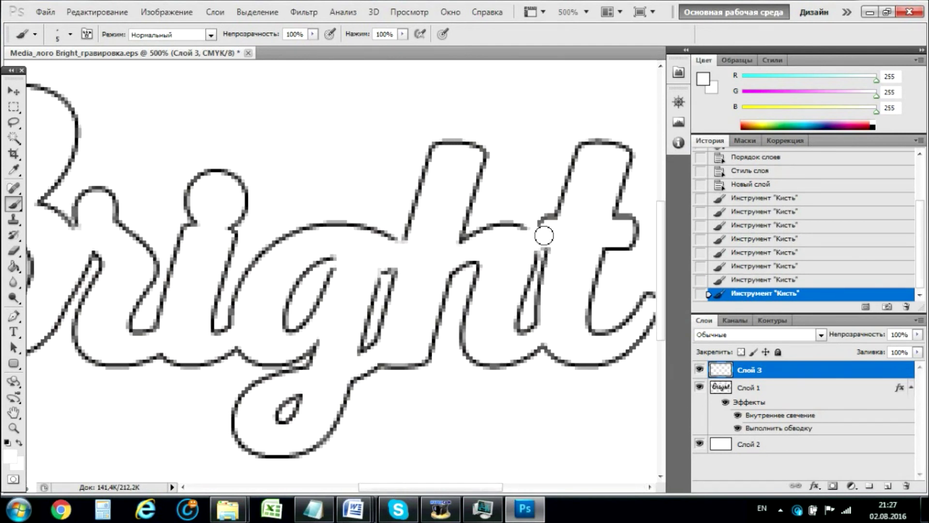
{"action": "left_click_drag", "start_coordinate": [544, 237], "coordinate": [523, 229]}
Set the foreground colour to black and the brush size to 2 px, undoing the last brush stroke.
{"action": "left_click", "coordinate": [14, 456]}
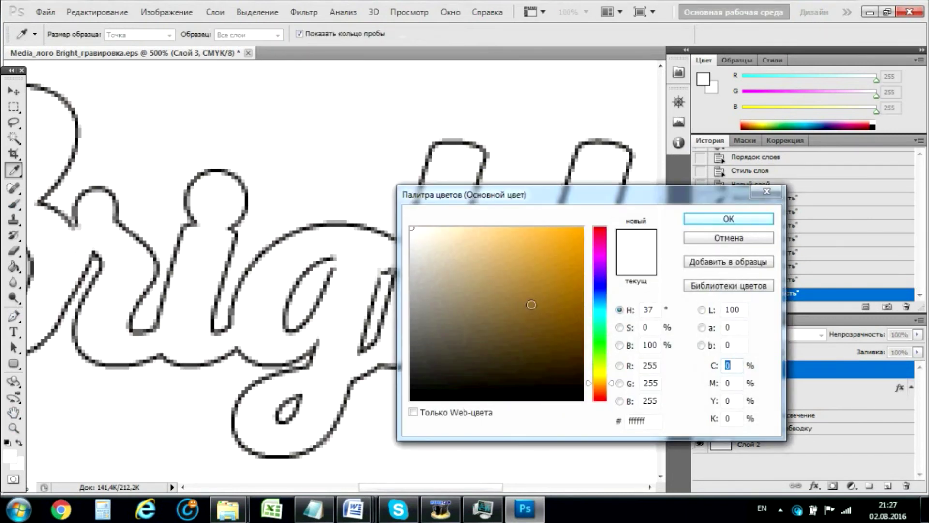
{"action": "left_click", "coordinate": [411, 395]}
{"action": "left_click", "coordinate": [411, 400]}
{"action": "left_click", "coordinate": [705, 221]}
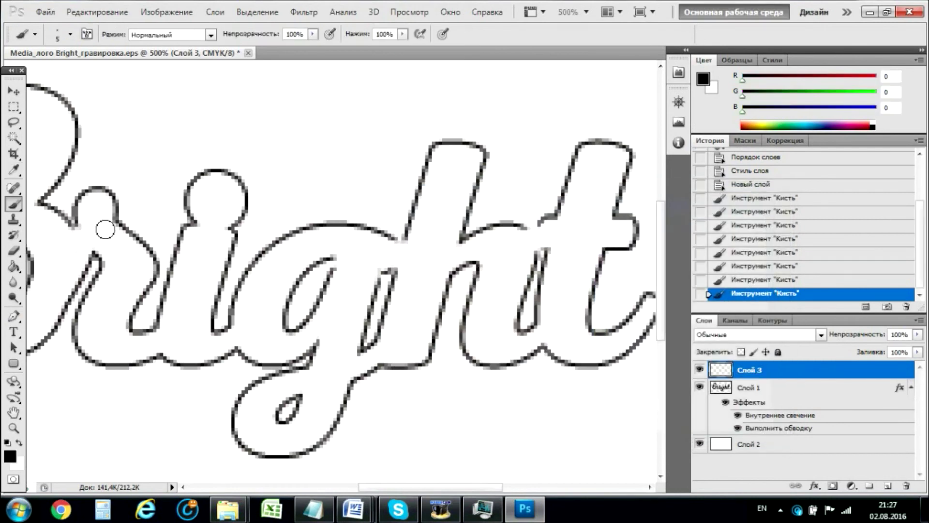
{"action": "left_click", "coordinate": [71, 34]}
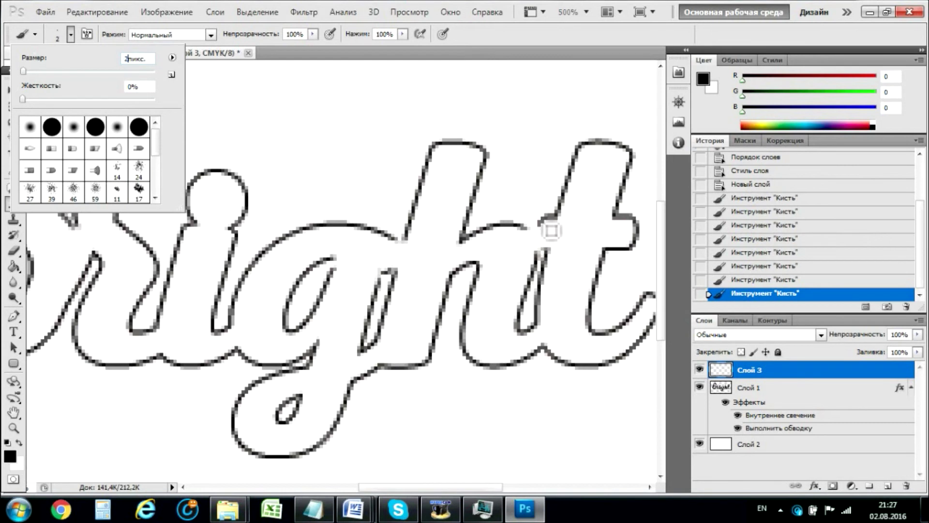
{"action": "type", "text": "2"}
{"action": "key", "text": "Return"}
{"action": "key", "text": "ctrl+z"}
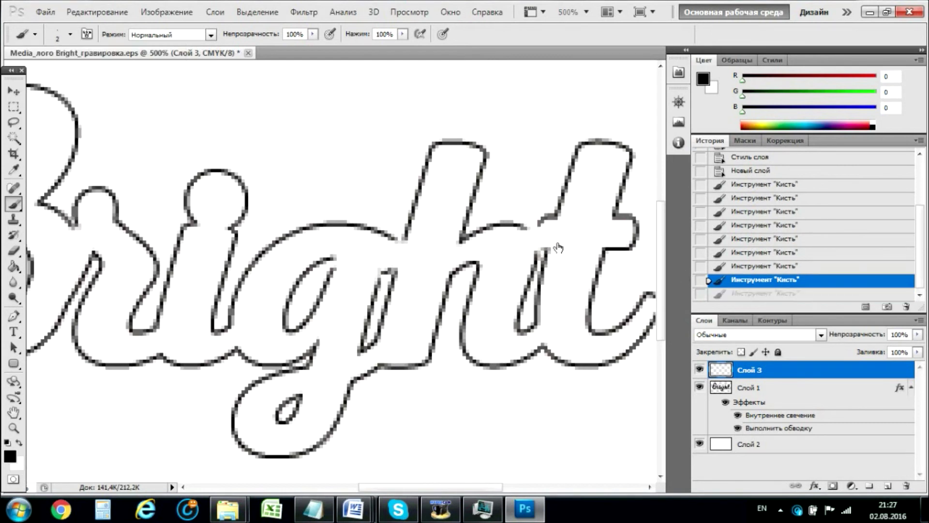
Brush black over the outline gaps between h and t and at the tops of the inner openings from g to t, and check at 100% zoom.
{"action": "left_click_drag", "start_coordinate": [531, 233], "coordinate": [545, 227]}
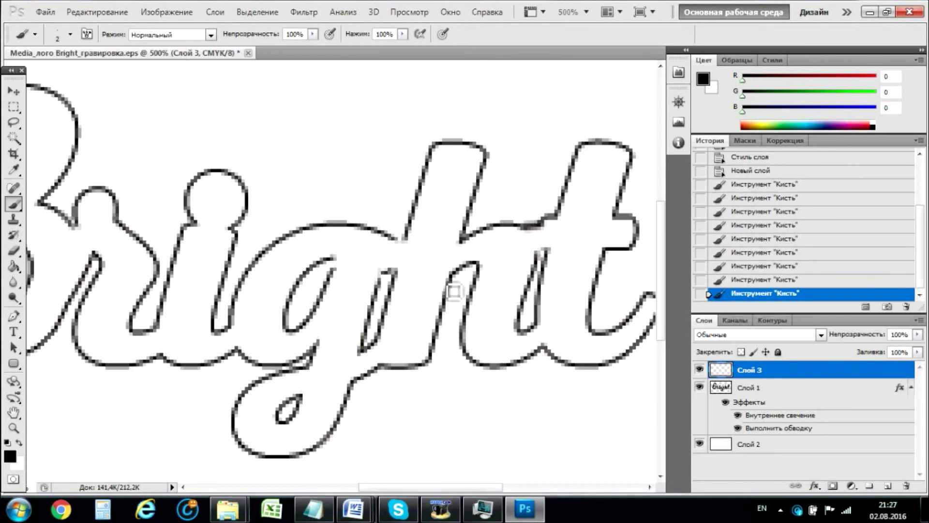
{"action": "left_click_drag", "start_coordinate": [538, 268], "coordinate": [543, 255]}
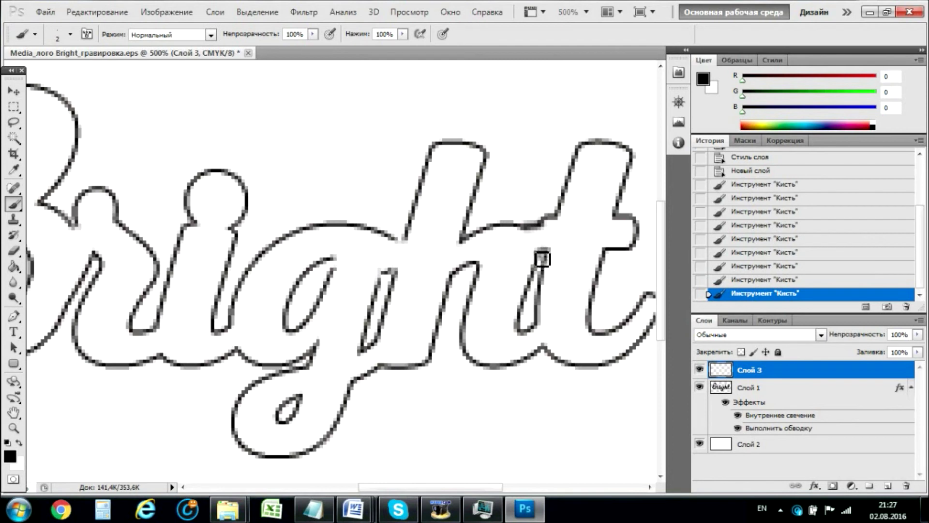
{"action": "scroll", "coordinate": [507, 489], "scroll_direction": "left", "scroll_amount": 2}
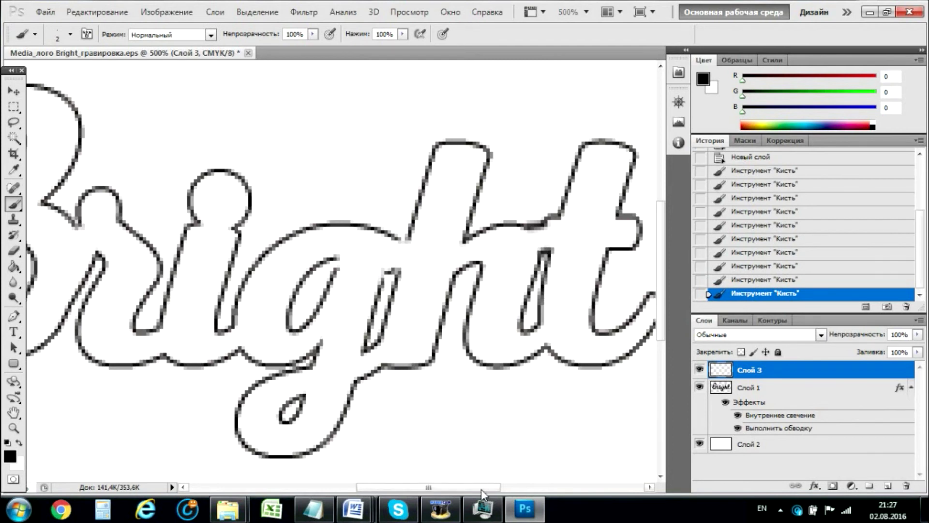
{"action": "left_click_drag", "start_coordinate": [425, 273], "coordinate": [440, 270]}
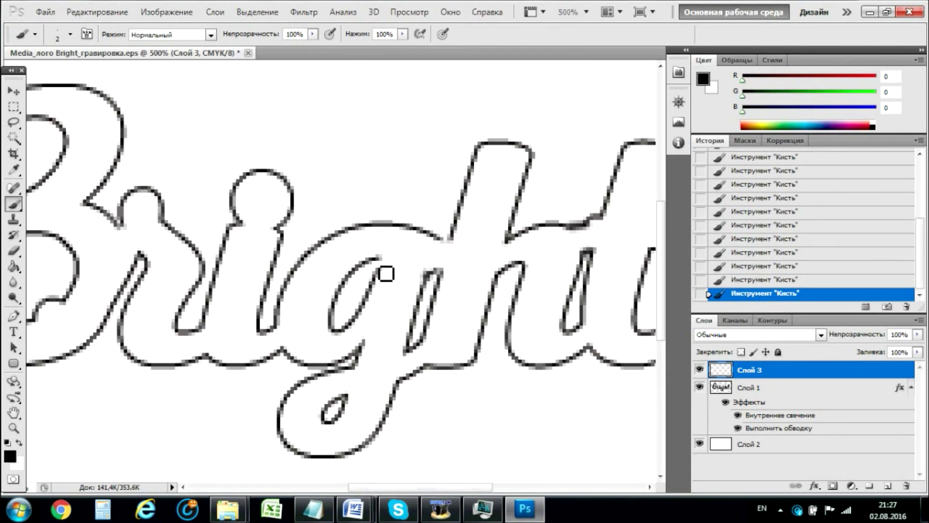
{"action": "left_click_drag", "start_coordinate": [384, 265], "coordinate": [385, 277]}
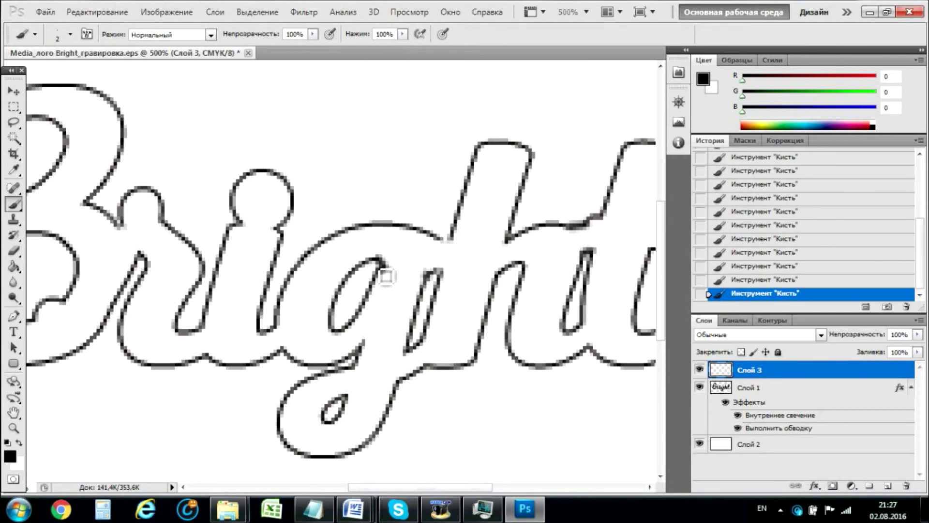
{"action": "scroll", "coordinate": [459, 494], "scroll_direction": "left", "scroll_amount": 2}
{"action": "scroll", "coordinate": [460, 493], "scroll_direction": "left", "scroll_amount": 1}
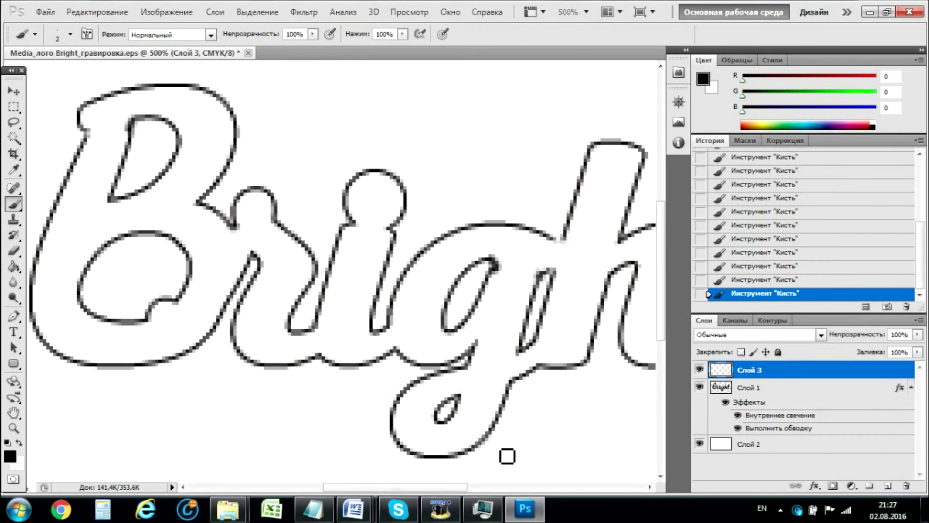
{"action": "left_click", "coordinate": [592, 13]}
{"action": "left_click", "coordinate": [583, 59]}
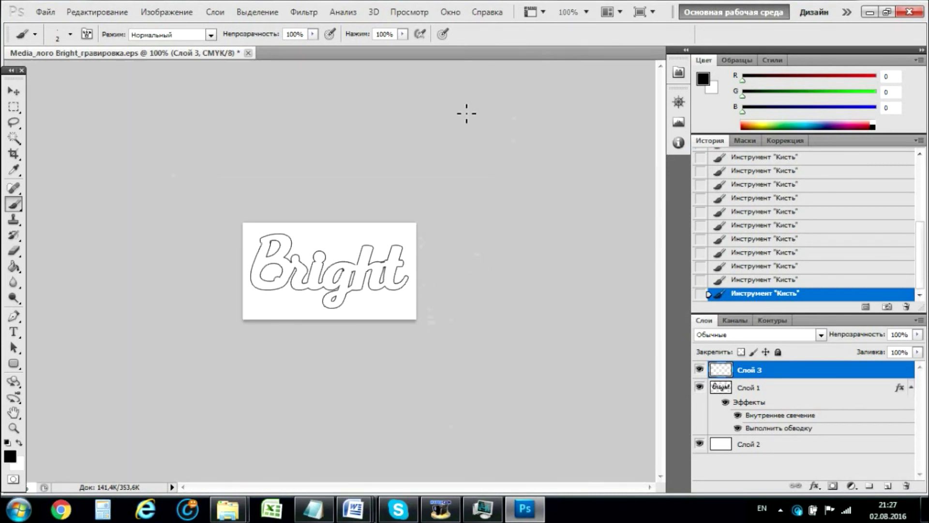
At 500% zoom, thicken the outline around the B's lower inner opening with the 2 px black brush.
{"action": "left_click", "coordinate": [562, 13]}
{"action": "type", "text": "500"}
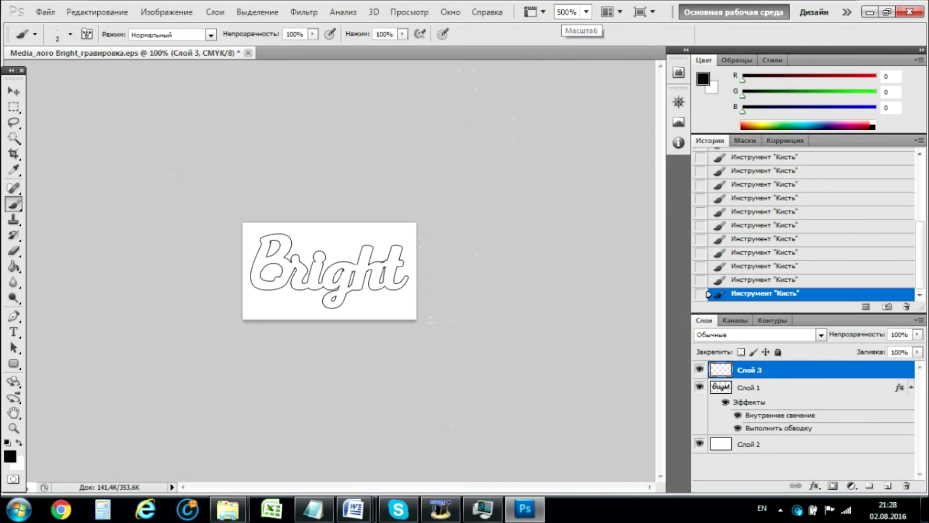
{"action": "key", "text": "Return"}
{"action": "left_click_drag", "start_coordinate": [414, 487], "coordinate": [379, 487]}
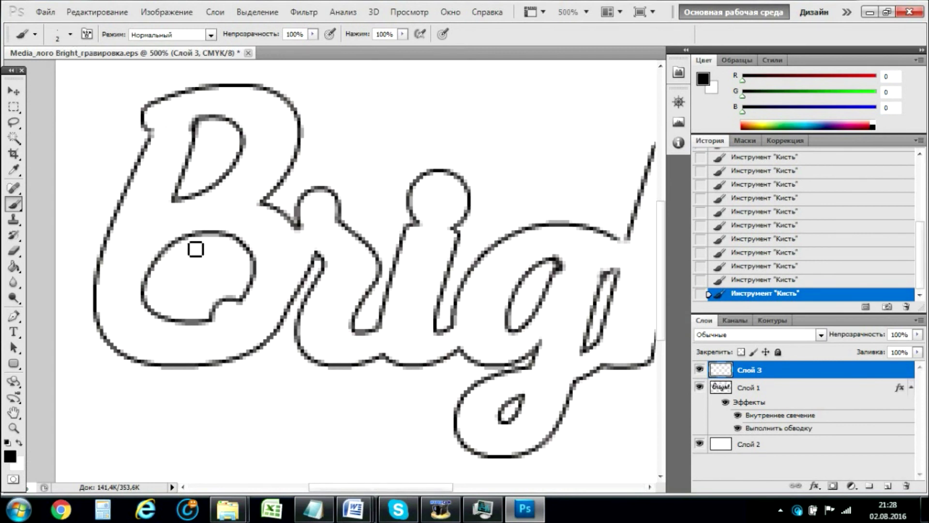
{"action": "mouse_move", "coordinate": [188, 248]}
{"action": "left_mouse_down"}
{"action": "mouse_move", "coordinate": [162, 263]}
{"action": "mouse_move", "coordinate": [149, 291]}
{"action": "mouse_move", "coordinate": [164, 319]}
{"action": "mouse_move", "coordinate": [211, 330]}
{"action": "mouse_move", "coordinate": [220, 305]}
{"action": "mouse_move", "coordinate": [246, 303]}
{"action": "left_mouse_up"}
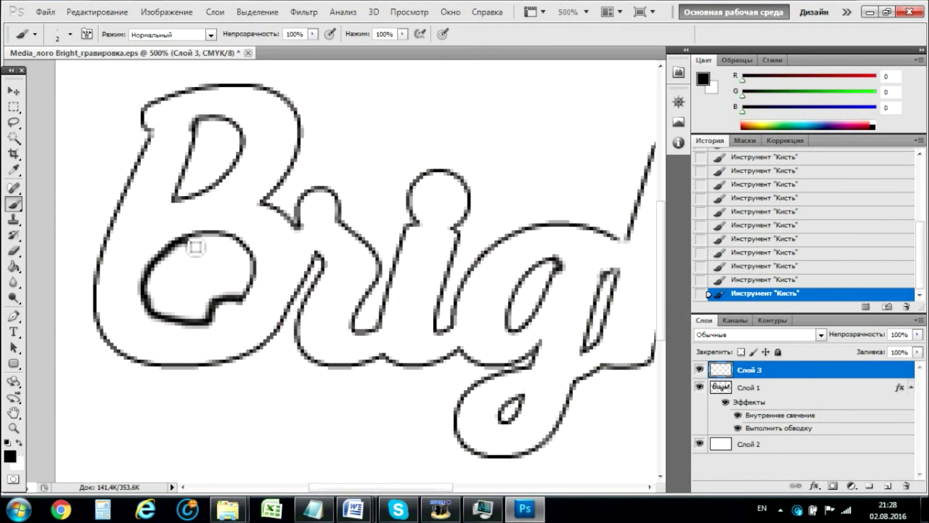
{"action": "mouse_move", "coordinate": [202, 246]}
{"action": "left_mouse_down"}
{"action": "mouse_move", "coordinate": [230, 242]}
{"action": "mouse_move", "coordinate": [257, 265]}
{"action": "mouse_move", "coordinate": [257, 291]}
{"action": "mouse_move", "coordinate": [243, 299]}
{"action": "left_mouse_up"}
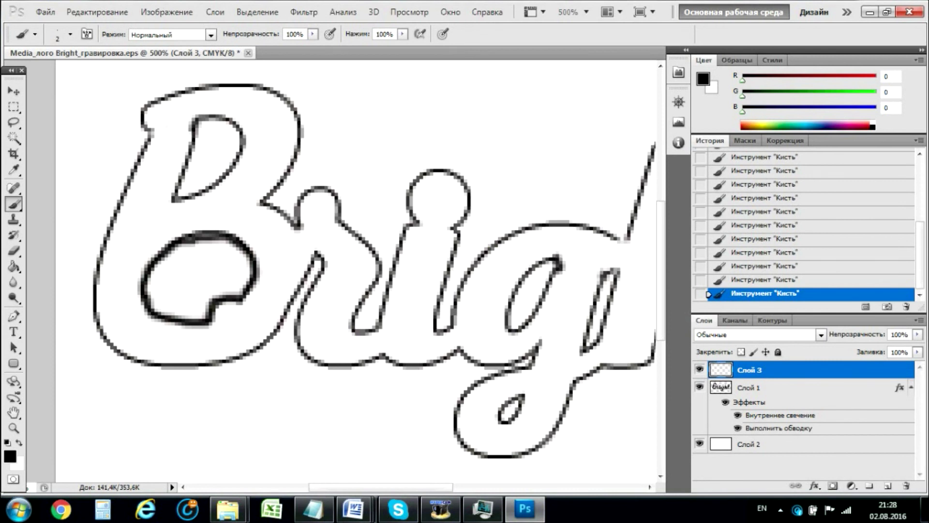
Thicken the outlines of the g's upper inner opening and of the small opening in its tail with black.
{"action": "mouse_move", "coordinate": [557, 263]}
{"action": "left_mouse_down"}
{"action": "mouse_move", "coordinate": [515, 305]}
{"action": "mouse_move", "coordinate": [507, 329]}
{"action": "mouse_move", "coordinate": [522, 334]}
{"action": "left_mouse_up"}
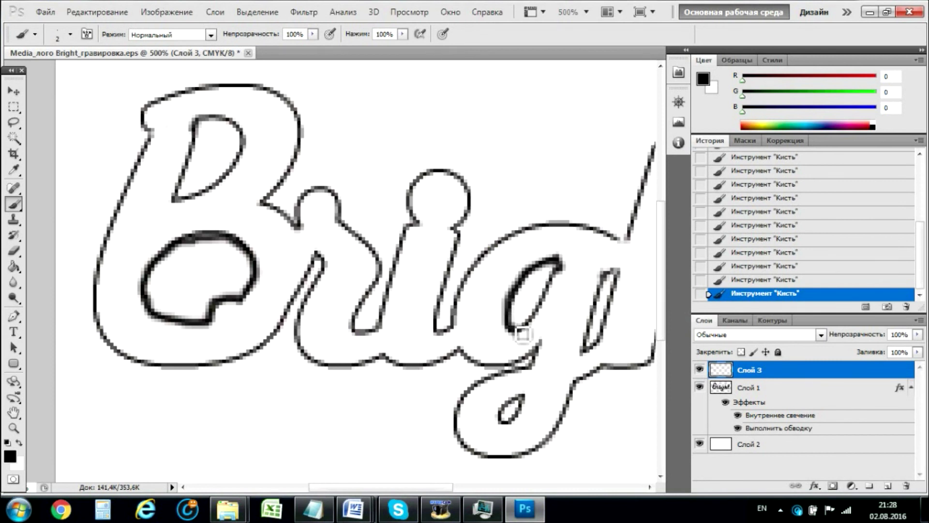
{"action": "left_click_drag", "start_coordinate": [561, 272], "coordinate": [526, 332]}
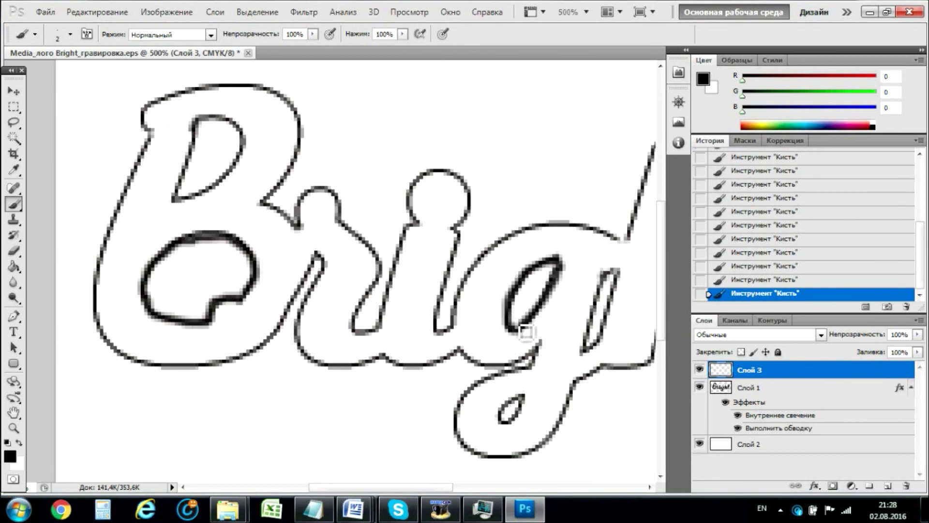
{"action": "left_click_drag", "start_coordinate": [405, 488], "coordinate": [397, 488]}
{"action": "mouse_move", "coordinate": [561, 404]}
{"action": "left_mouse_down"}
{"action": "mouse_move", "coordinate": [539, 426]}
{"action": "mouse_move", "coordinate": [567, 406]}
{"action": "left_mouse_up"}
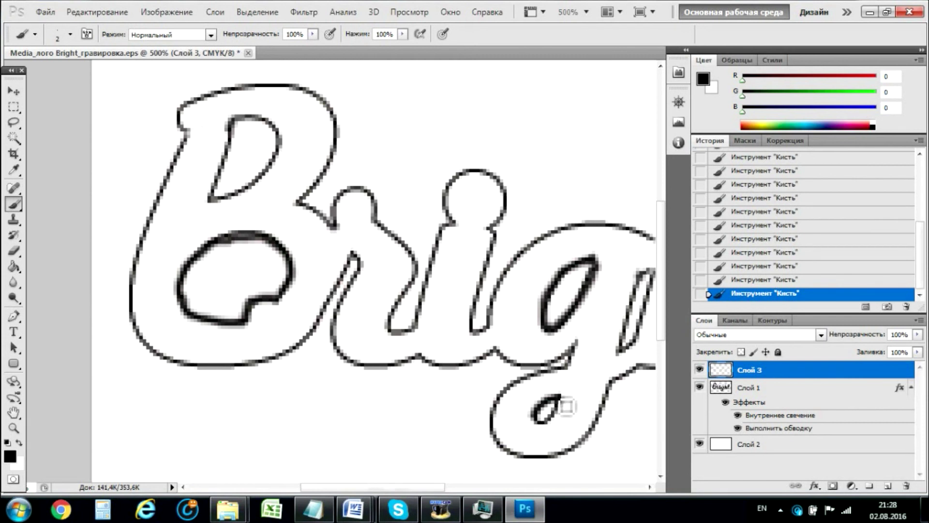
Thicken the outline of the B's upper inner opening with black and view the logo at 100% zoom.
{"action": "left_click_drag", "start_coordinate": [405, 487], "coordinate": [391, 489]}
{"action": "mouse_move", "coordinate": [297, 133]}
{"action": "left_mouse_down"}
{"action": "mouse_move", "coordinate": [281, 180]}
{"action": "mouse_move", "coordinate": [288, 140]}
{"action": "mouse_move", "coordinate": [311, 127]}
{"action": "mouse_move", "coordinate": [297, 128]}
{"action": "mouse_move", "coordinate": [332, 132]}
{"action": "left_mouse_up"}
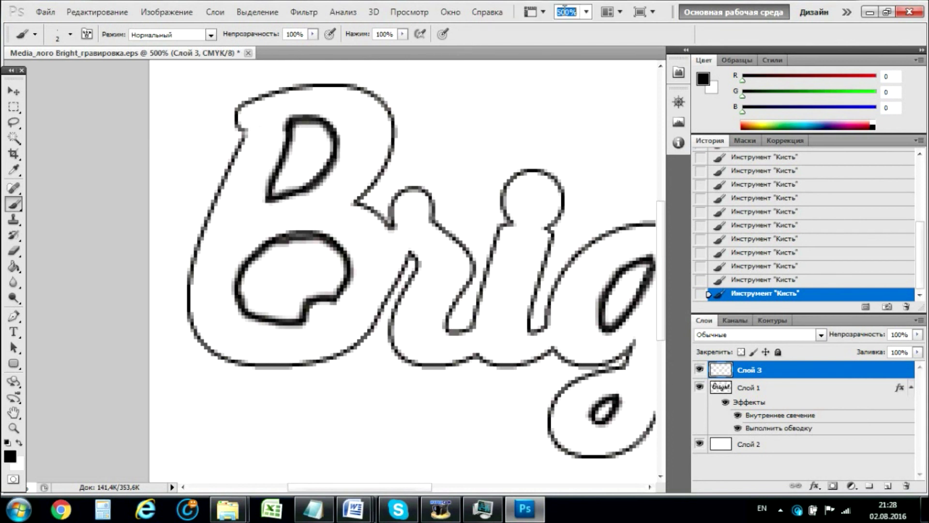
{"action": "key", "text": "ctrl+1"}
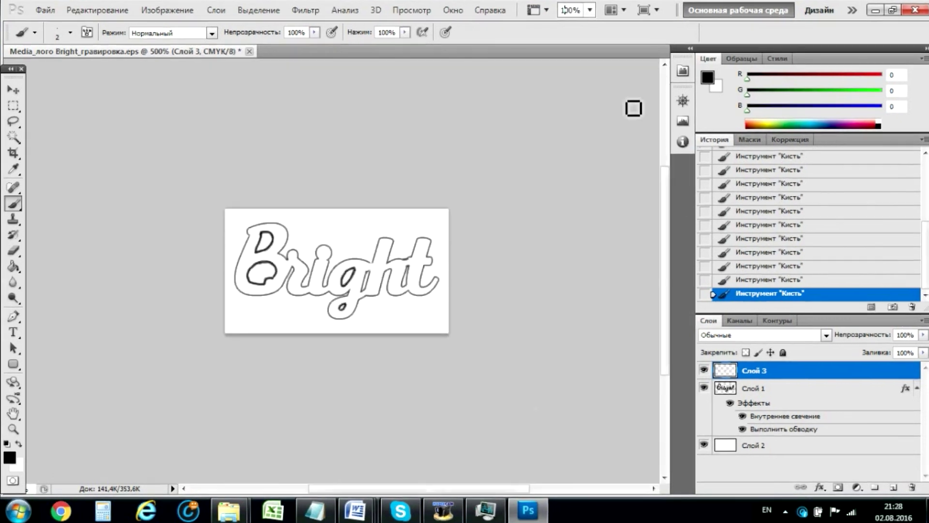